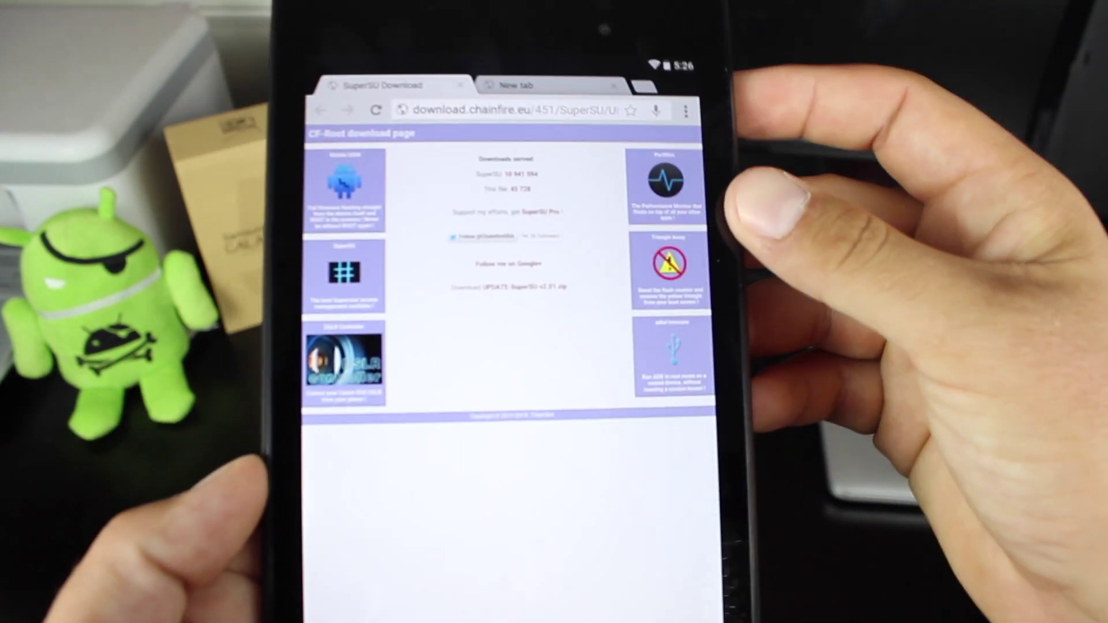
Step: Bring up the tablet's Power off prompt while the SuperSU download page is showing
key("XF86PowerOff")
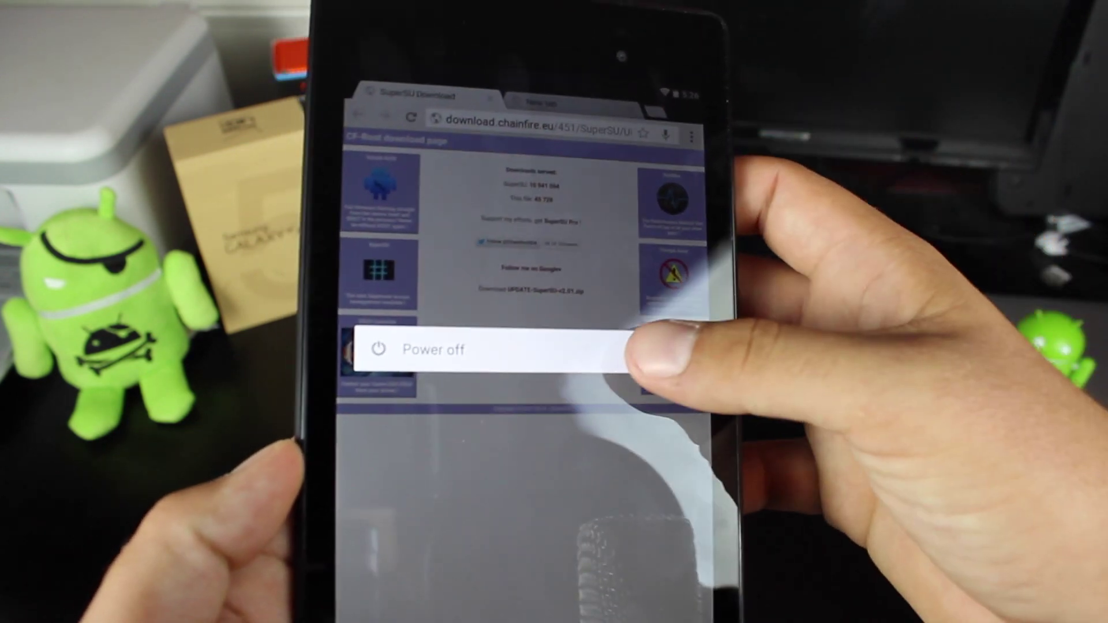
Step: Power off the tablet from the shutdown prompt
left_click(632, 350)
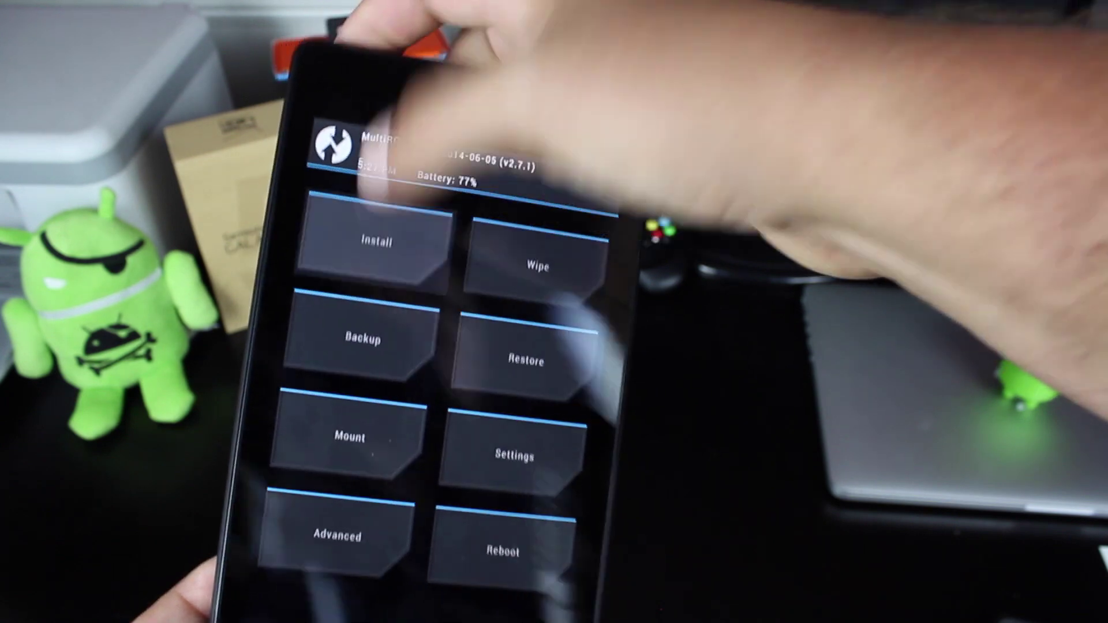
Step: Install UPDATE-SuperSU-v2.01.zip from /sdcard/Download, confirm the flash, and reboot the system
left_click(347, 228)
scroll(433, 373, "down", 1)
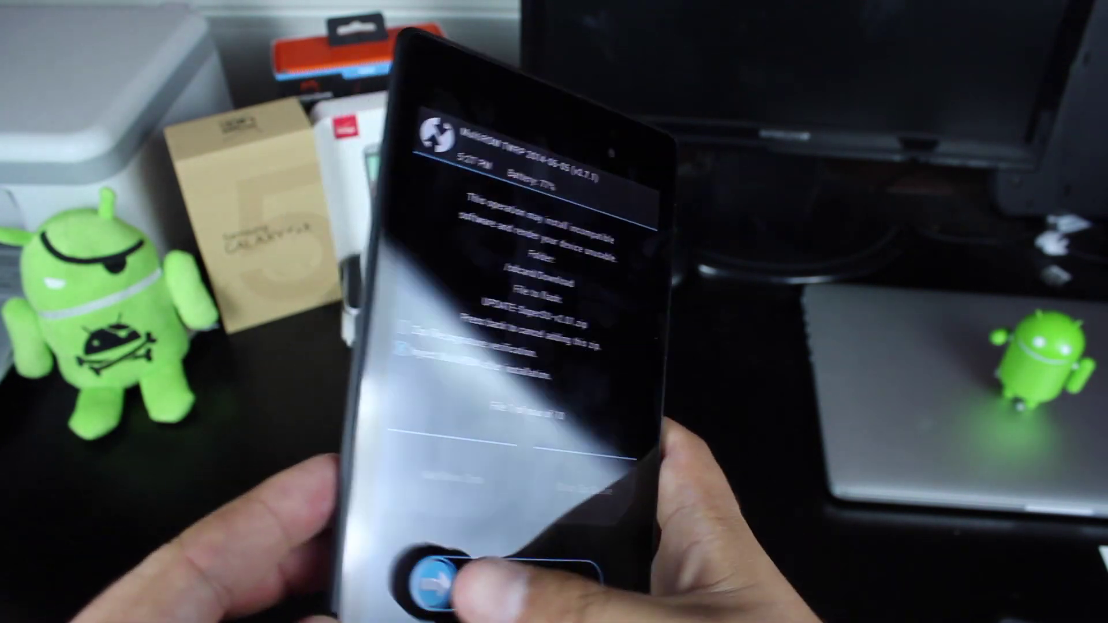
left_click_drag(365, 597, 554, 597)
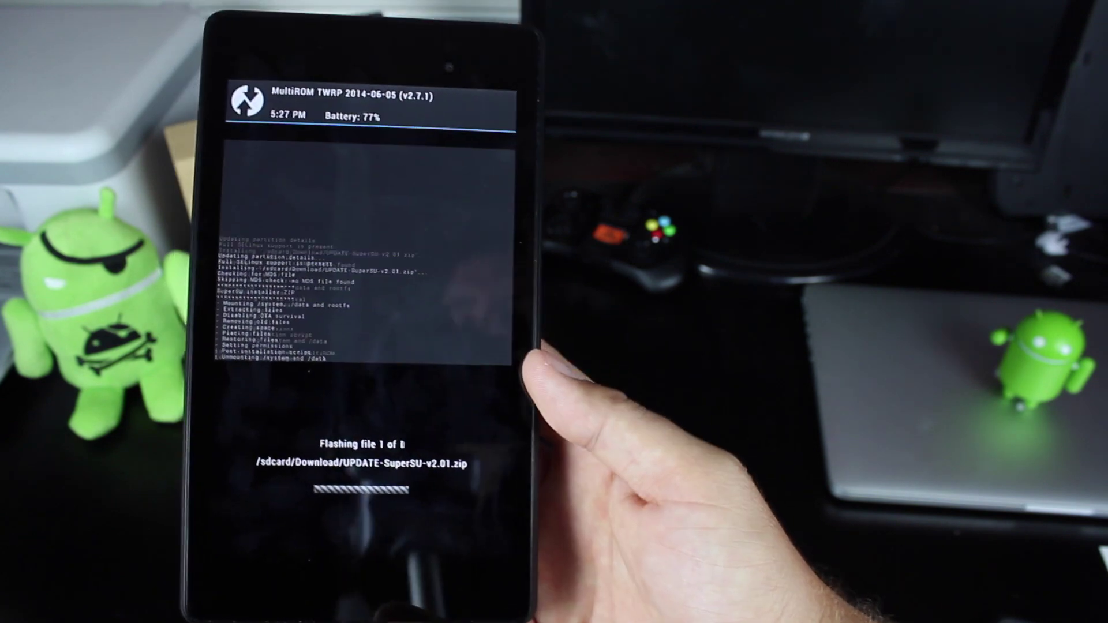
left_click(436, 446)
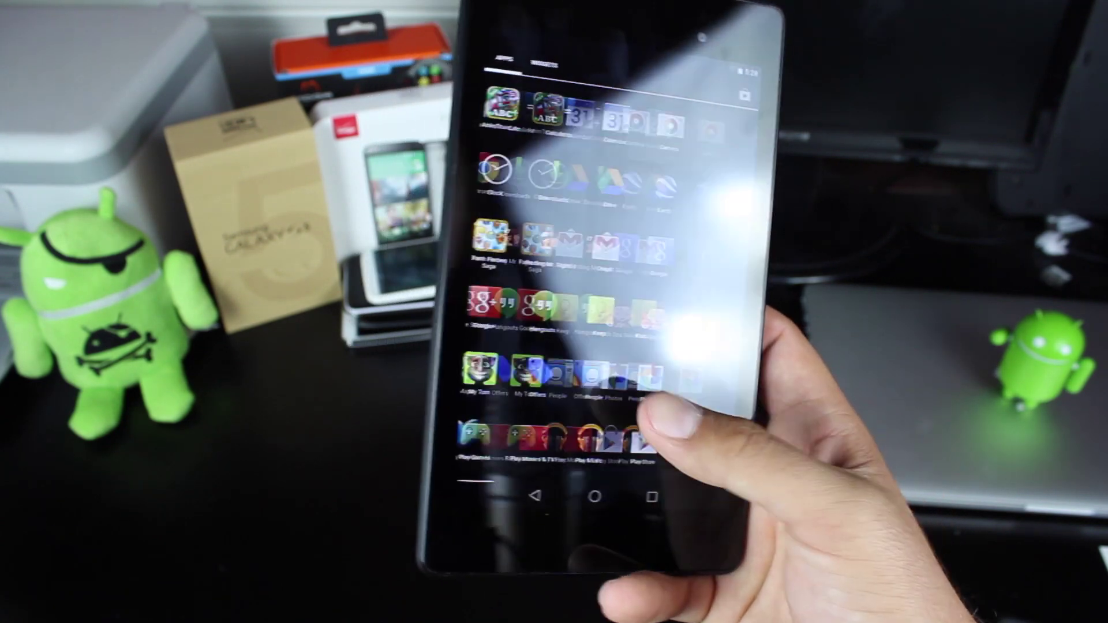
Step: Install Root Checker, accept its permissions, and launch it
left_click_drag(735, 407, 675, 433)
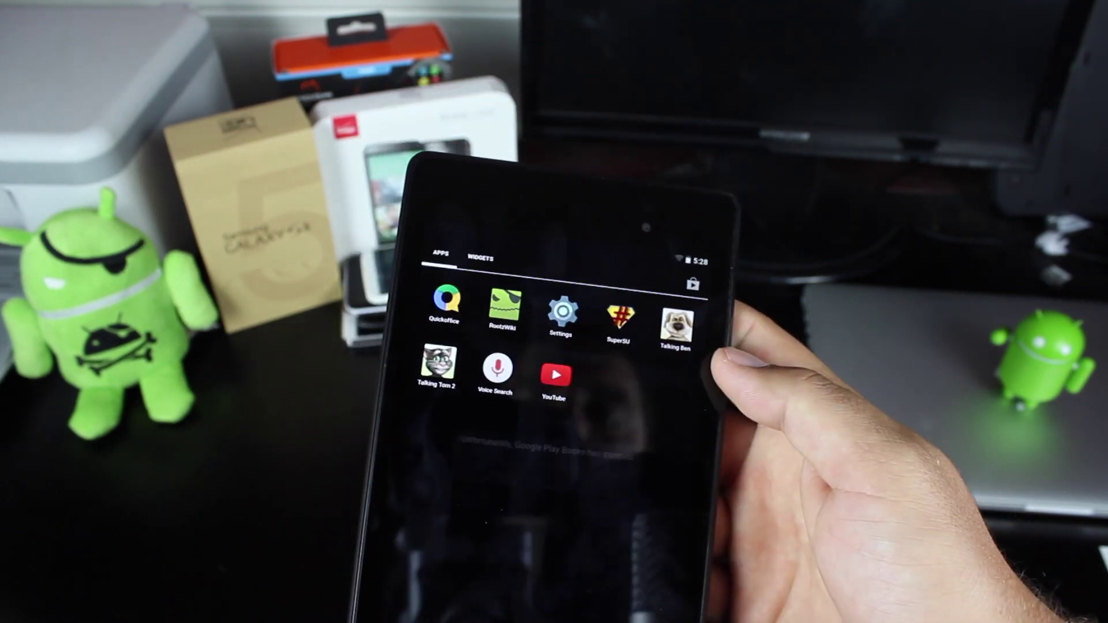
left_click_drag(537, 389, 711, 389)
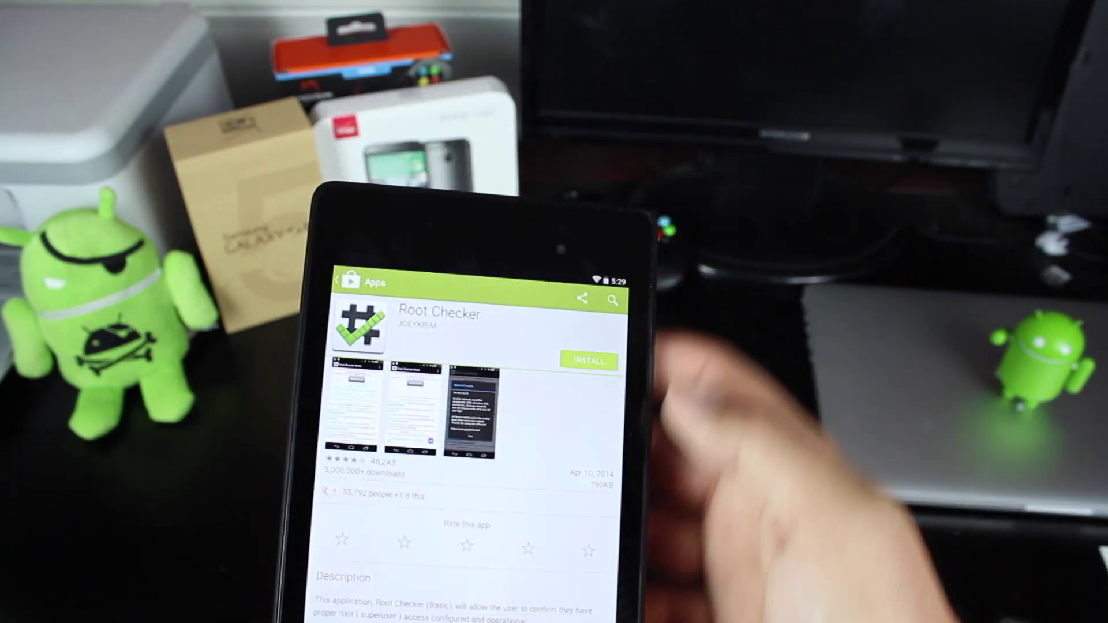
left_click(578, 353)
left_click(526, 553)
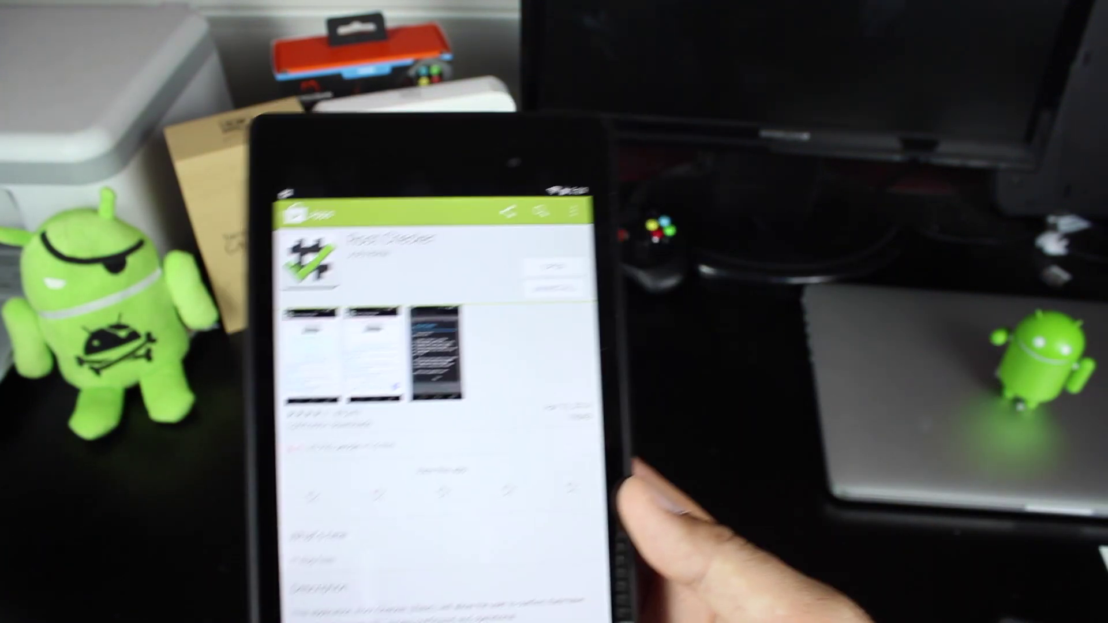
left_click(594, 301)
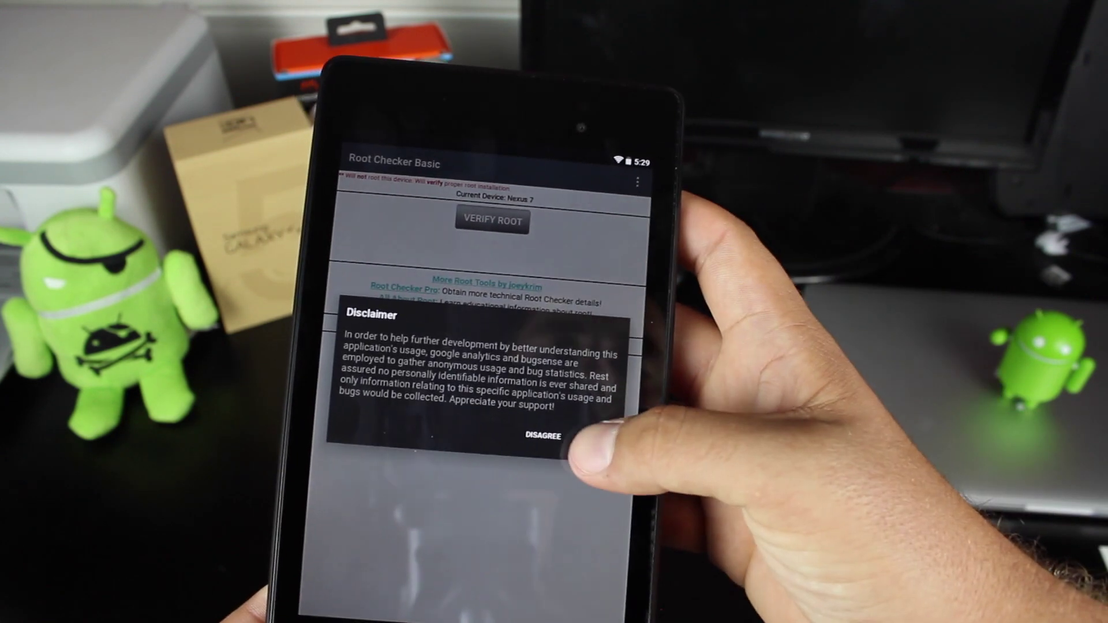
Step: Accept Root Checker's disclaimer and changelog, run Verify Root, and grant superuser access
left_click(569, 460)
left_click(589, 421)
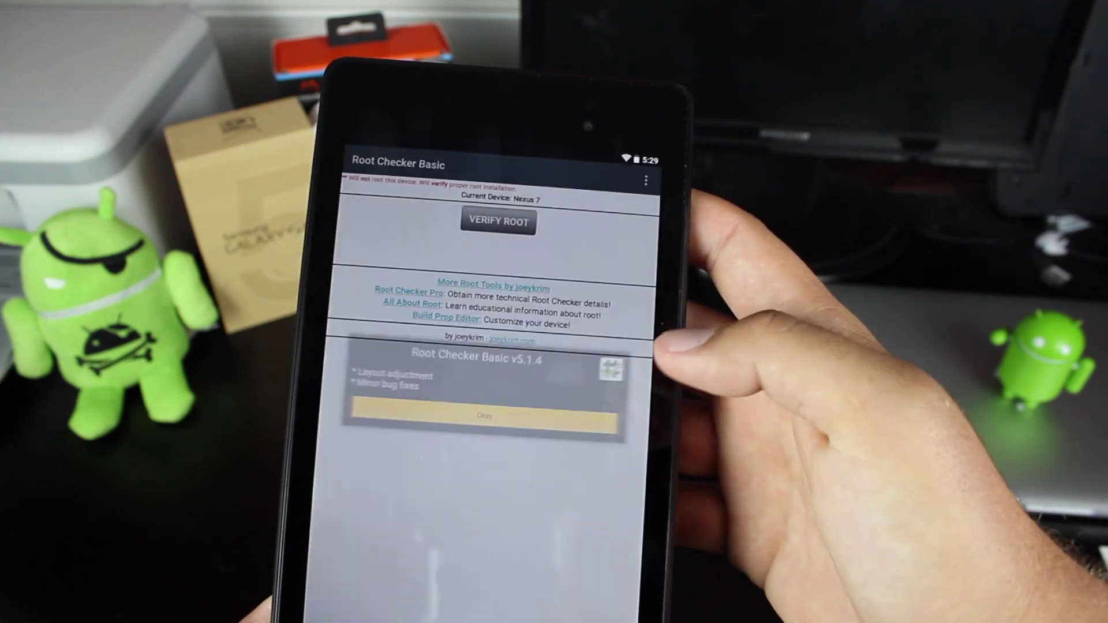
left_click(507, 247)
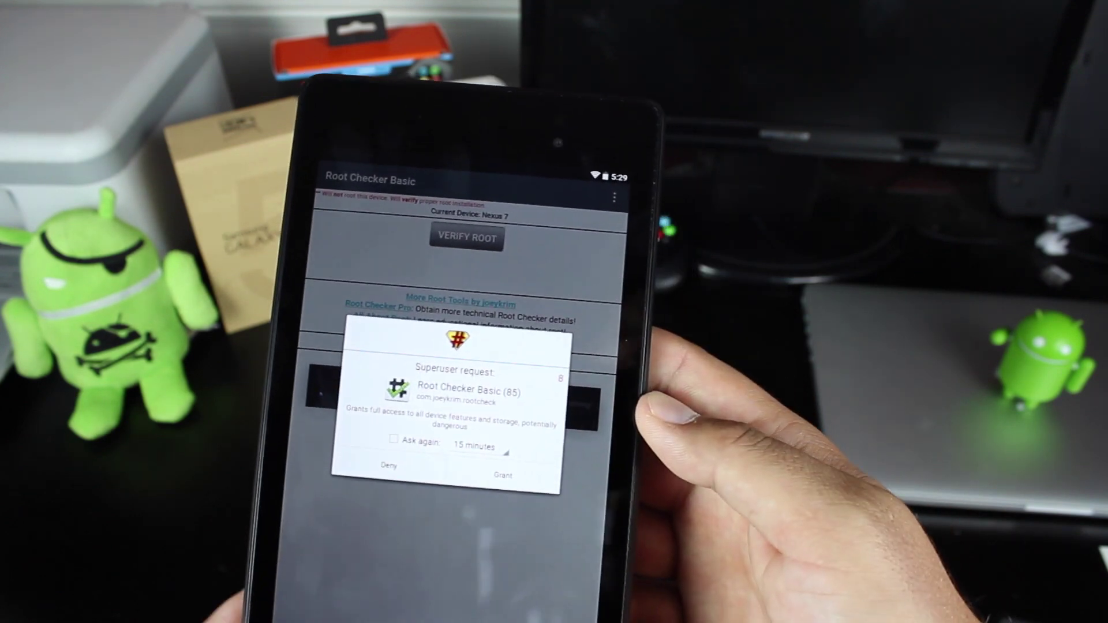
left_click(510, 461)
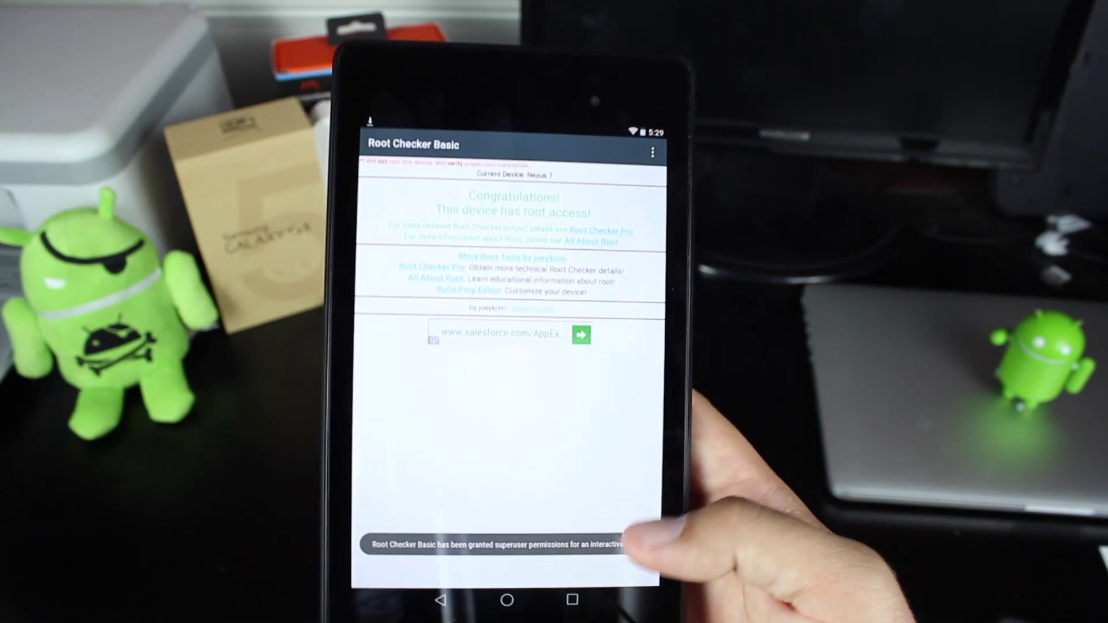